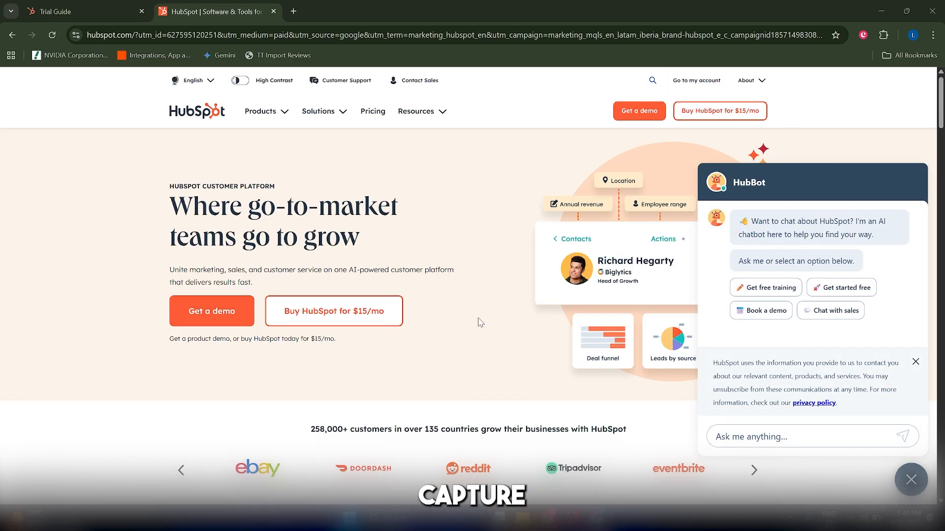
{"action": "scroll", "coordinate": [481, 323], "scroll_direction": "down", "scroll_amount": 1}
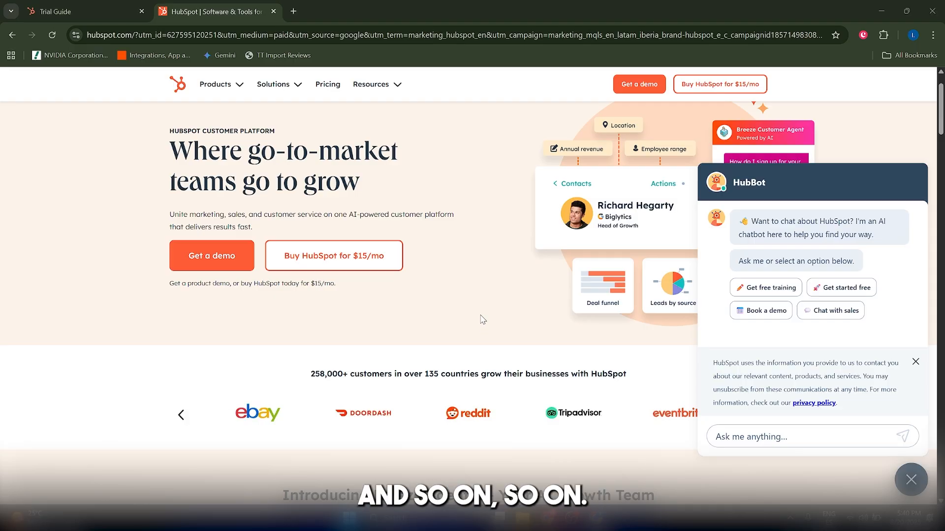
{"action": "scroll", "coordinate": [483, 320], "scroll_direction": "down", "scroll_amount": 1}
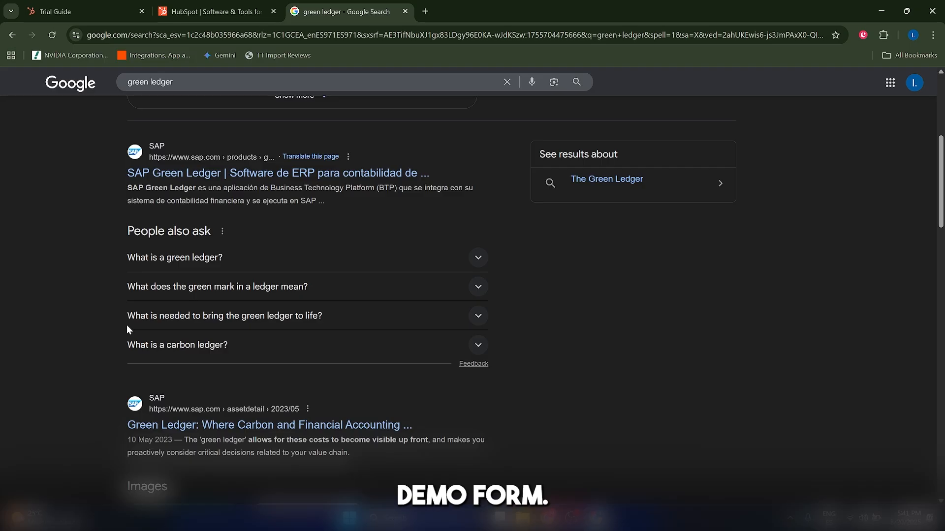
Switch to the HubSpot trial account and open the Sales Workspace
{"action": "left_click", "coordinate": [96, 9]}
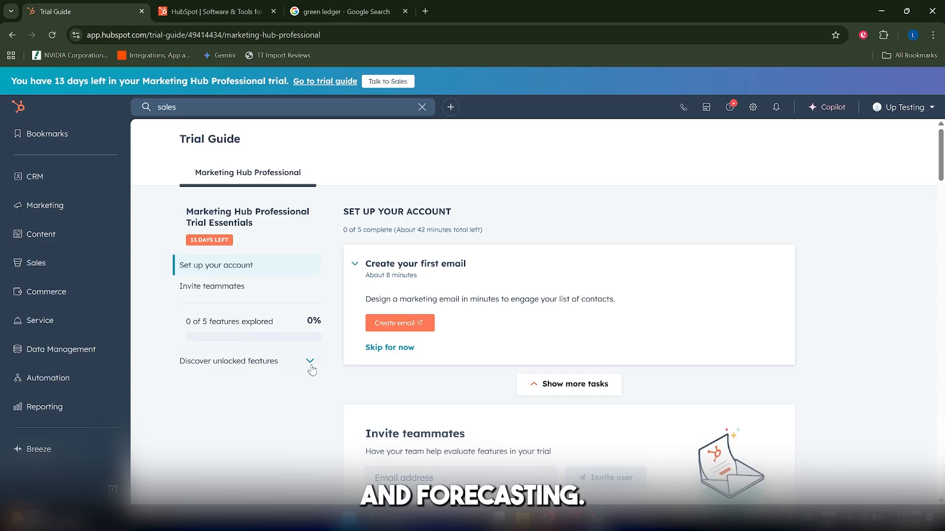
{"action": "left_click", "coordinate": [66, 269]}
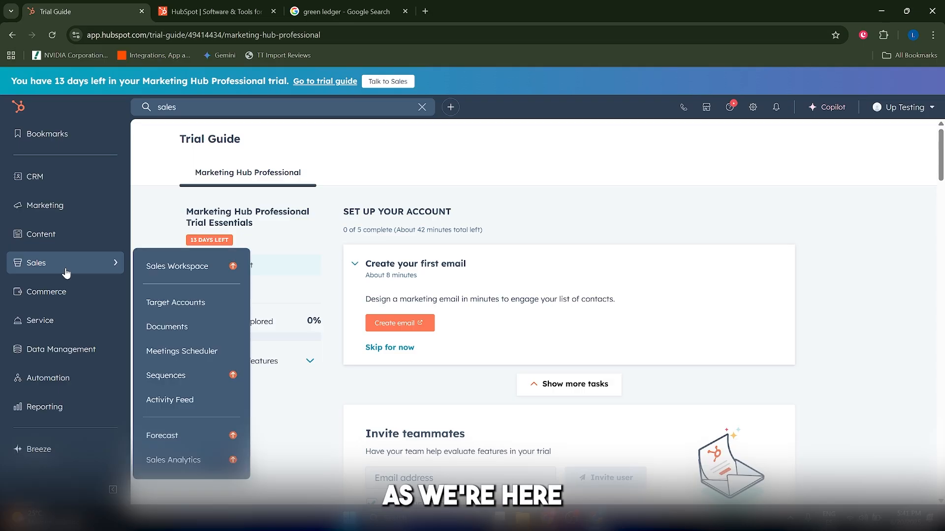
{"action": "left_click", "coordinate": [191, 271]}
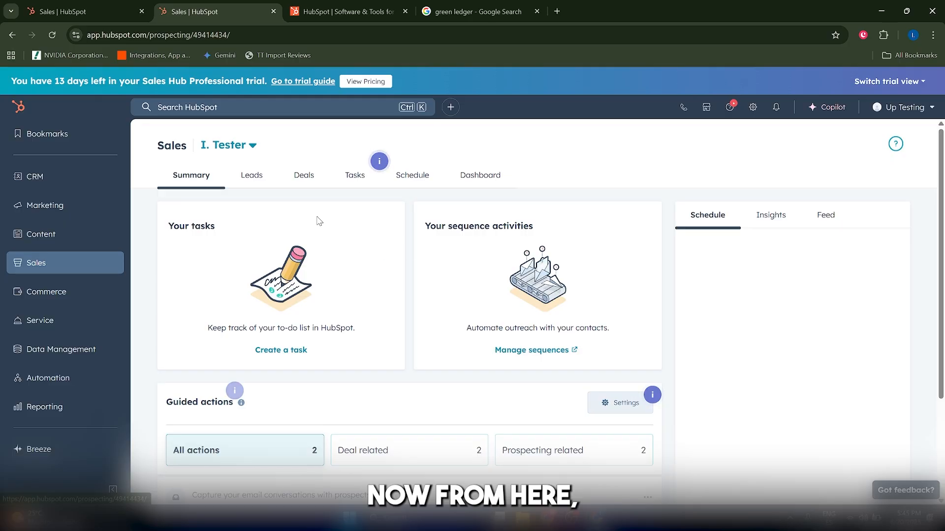
Open the form for creating a lead in the Leads section and examine its pipeline, stage and type fields
{"action": "left_click", "coordinate": [242, 181]}
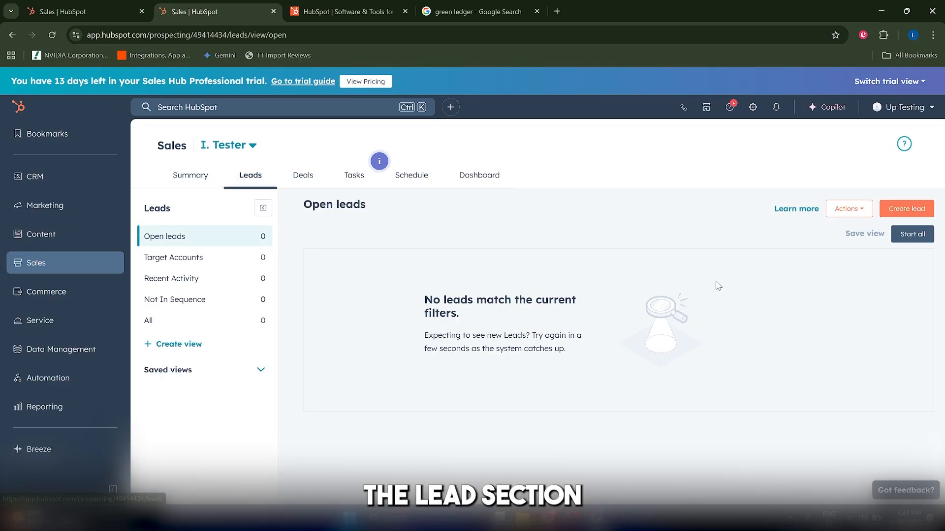
{"action": "left_click", "coordinate": [902, 213]}
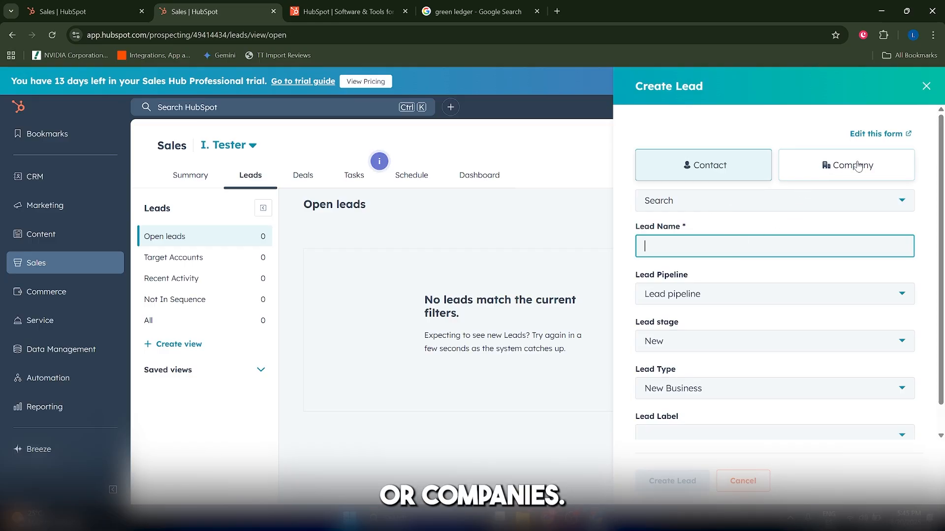
{"action": "key", "text": "alt"}
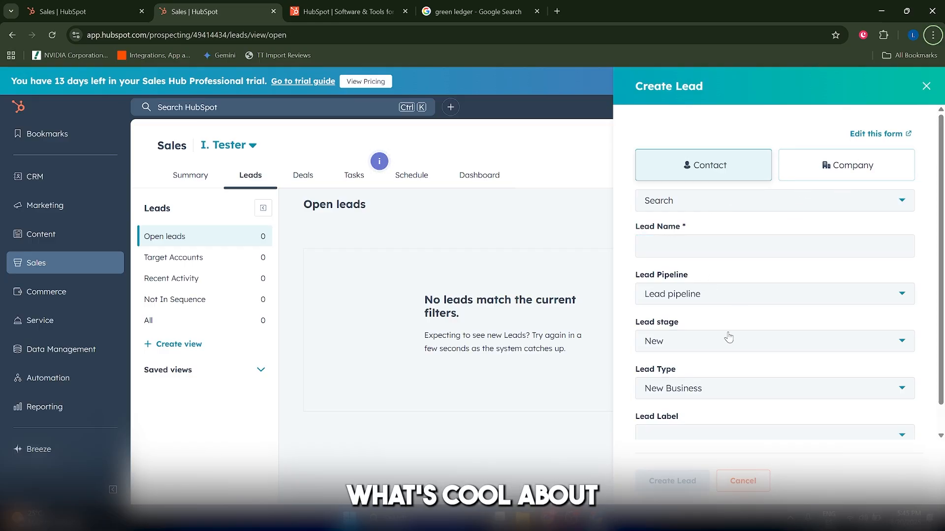
{"action": "left_click", "coordinate": [705, 305]}
{"action": "left_click", "coordinate": [704, 305]}
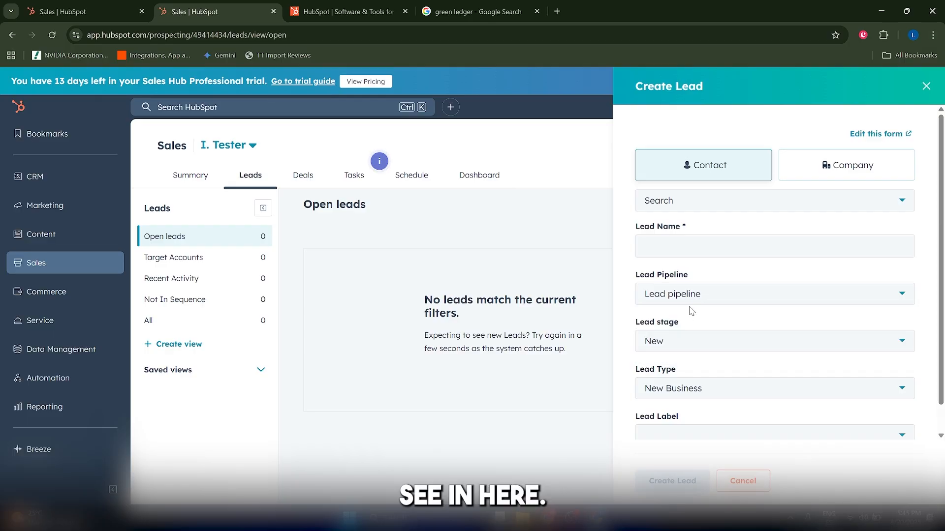
{"action": "scroll", "coordinate": [708, 314], "scroll_direction": "down", "scroll_amount": 1}
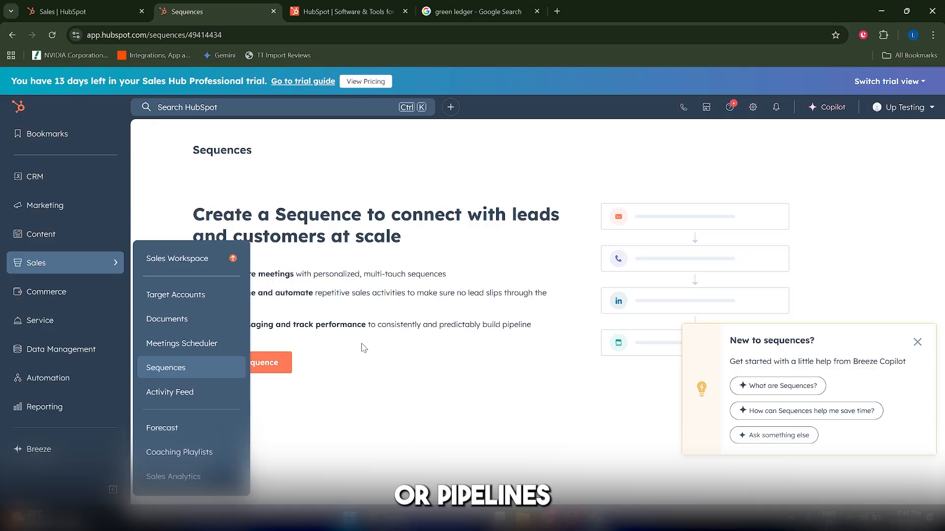
Create a sales sequence from scratch and choose an automated email as its first action
{"action": "left_click", "coordinate": [177, 366]}
{"action": "left_click", "coordinate": [252, 364]}
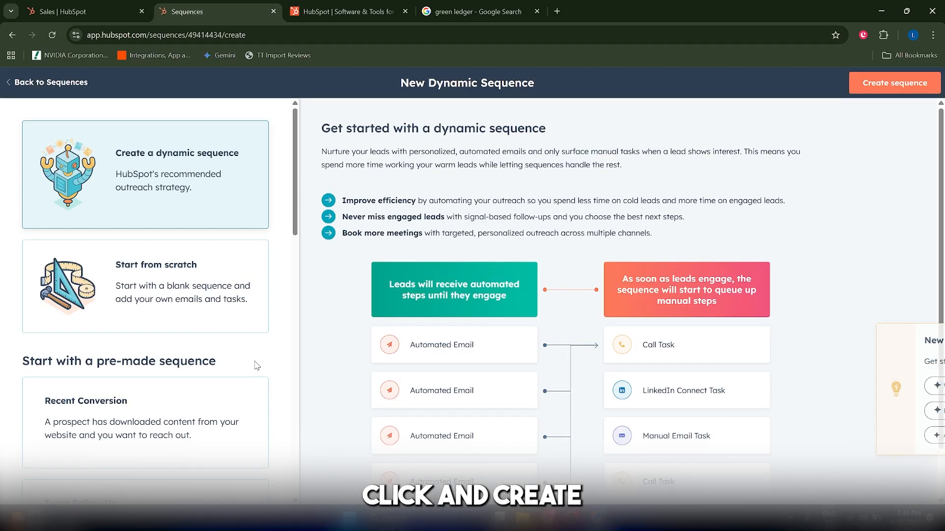
{"action": "left_click", "coordinate": [202, 311]}
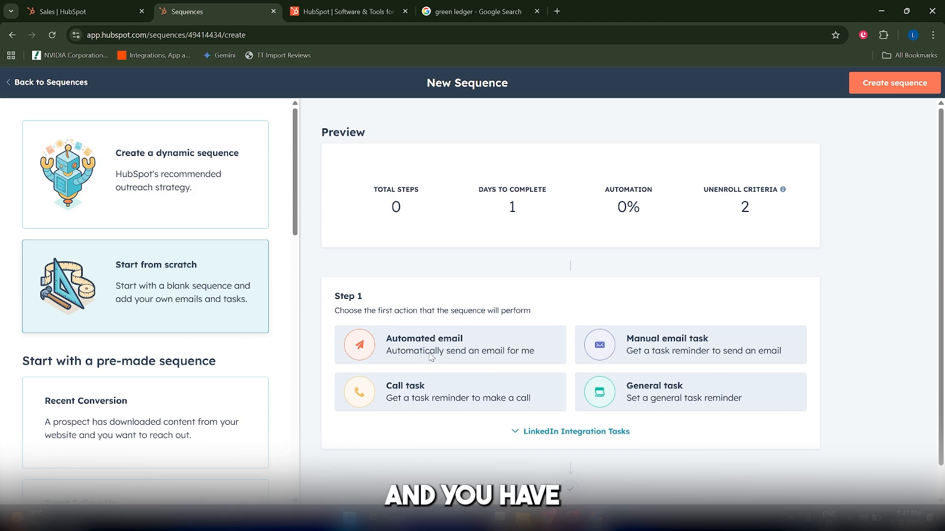
{"action": "scroll", "coordinate": [532, 406], "scroll_direction": "down", "scroll_amount": 1}
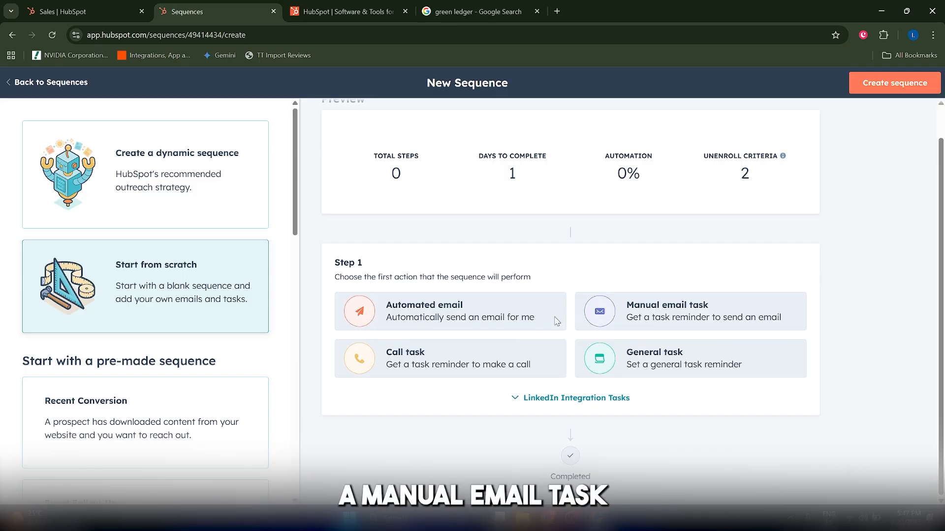
{"action": "left_click", "coordinate": [370, 316]}
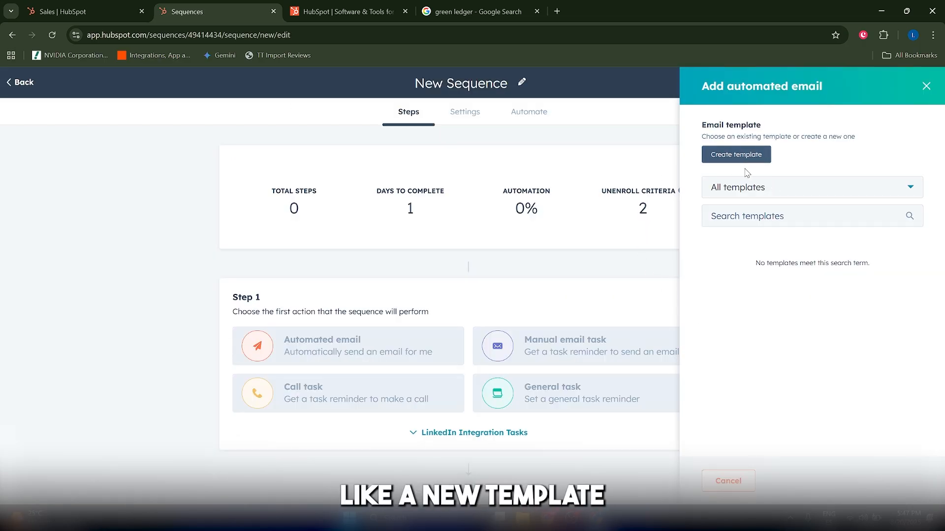
Open a blank new email template for the automated email and close it without saving
{"action": "left_click", "coordinate": [745, 191]}
{"action": "left_click", "coordinate": [747, 194]}
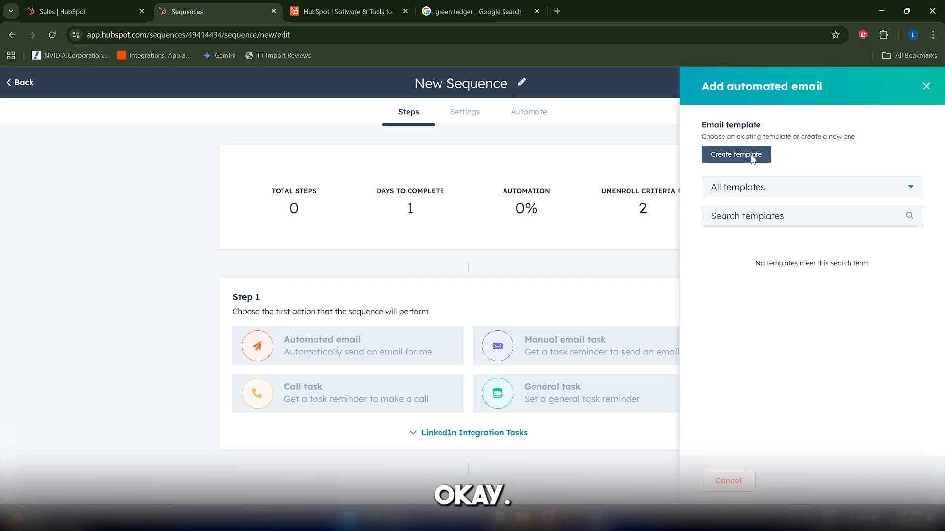
{"action": "left_click", "coordinate": [736, 155]}
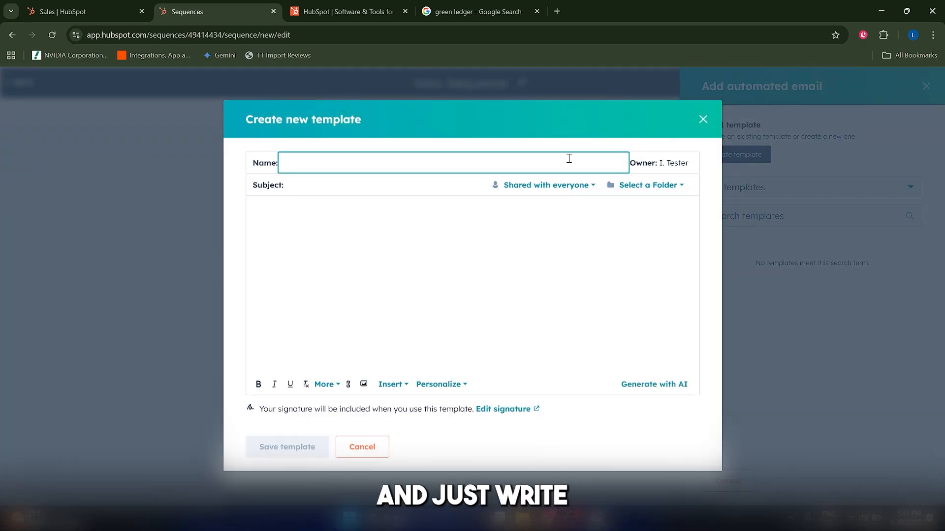
{"action": "left_click", "coordinate": [698, 119]}
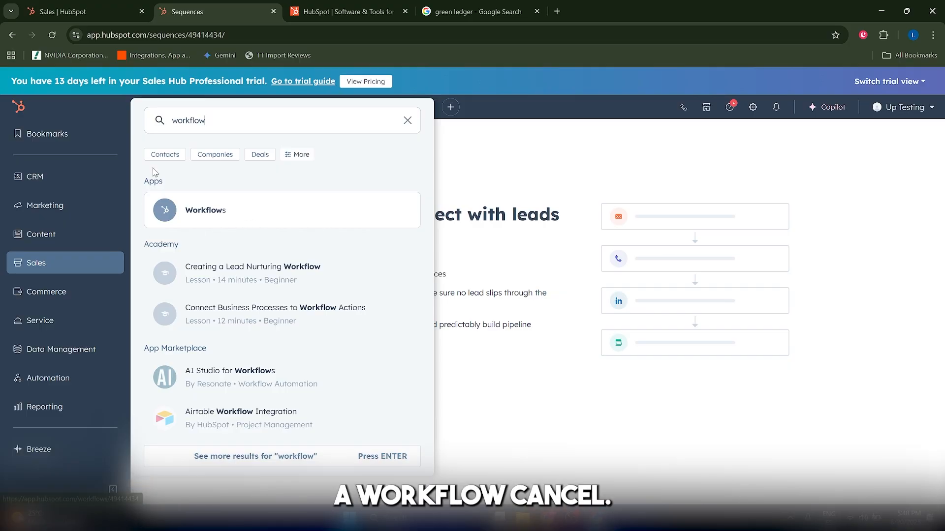
Search HubSpot for "workflow" and open the Workflows app
{"action": "double_click", "coordinate": [224, 125]}
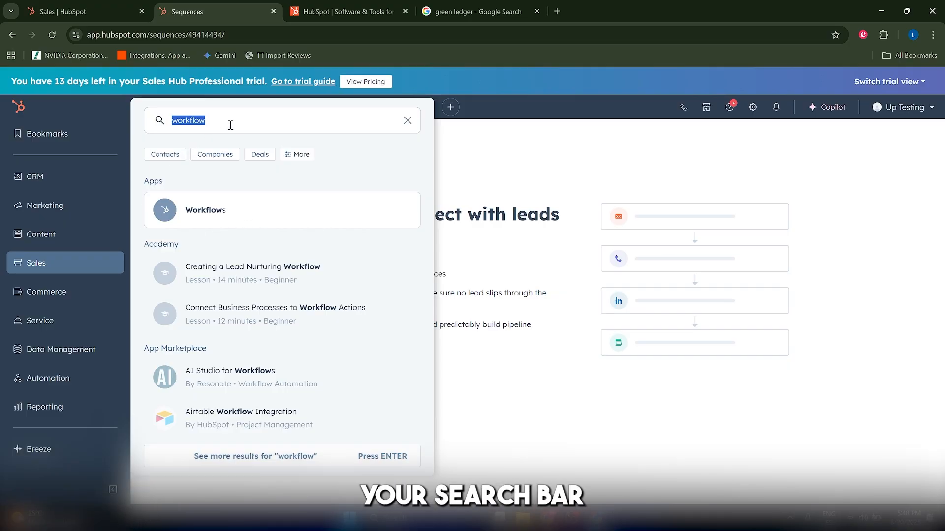
{"action": "left_click", "coordinate": [407, 121]}
{"action": "type", "text": "workflow"}
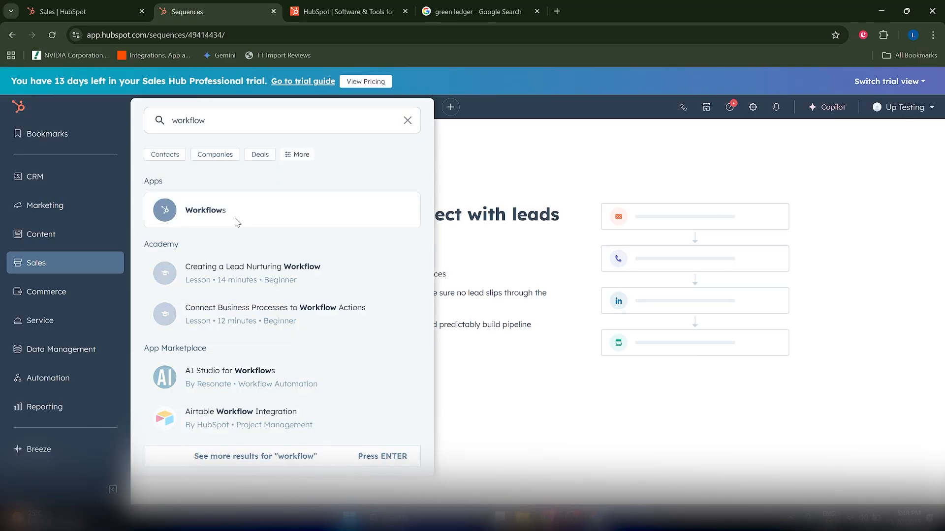
{"action": "left_click", "coordinate": [236, 222]}
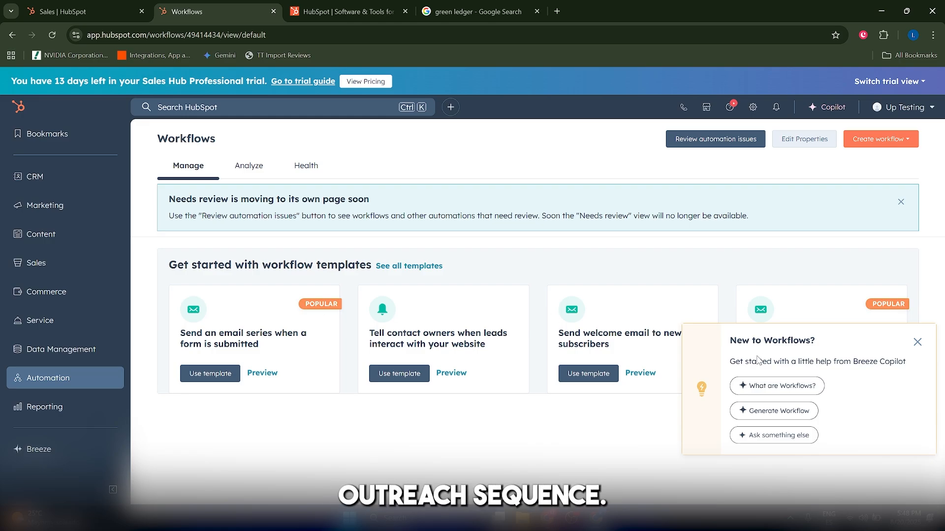
Dismiss the Breeze Copilot help pop-up and start a new blank workflow
{"action": "left_click", "coordinate": [917, 341]}
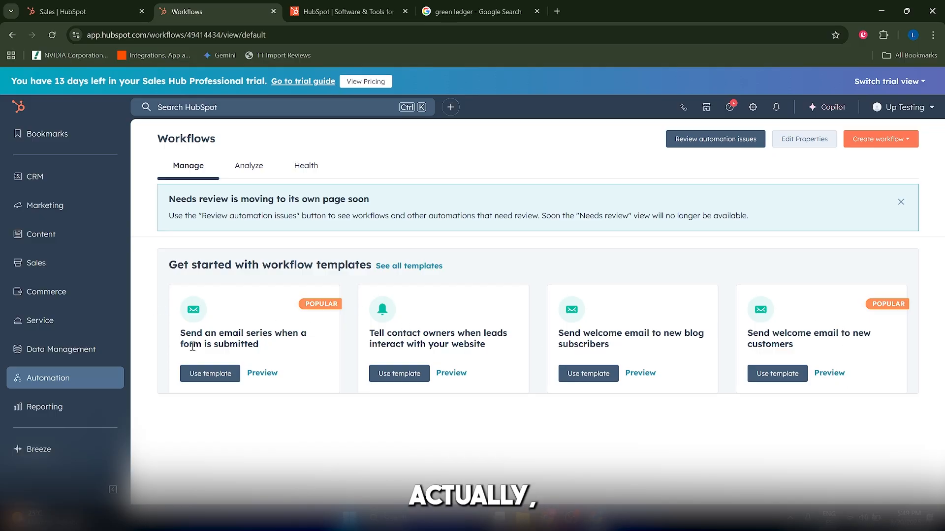
{"action": "triple_click", "coordinate": [225, 343]}
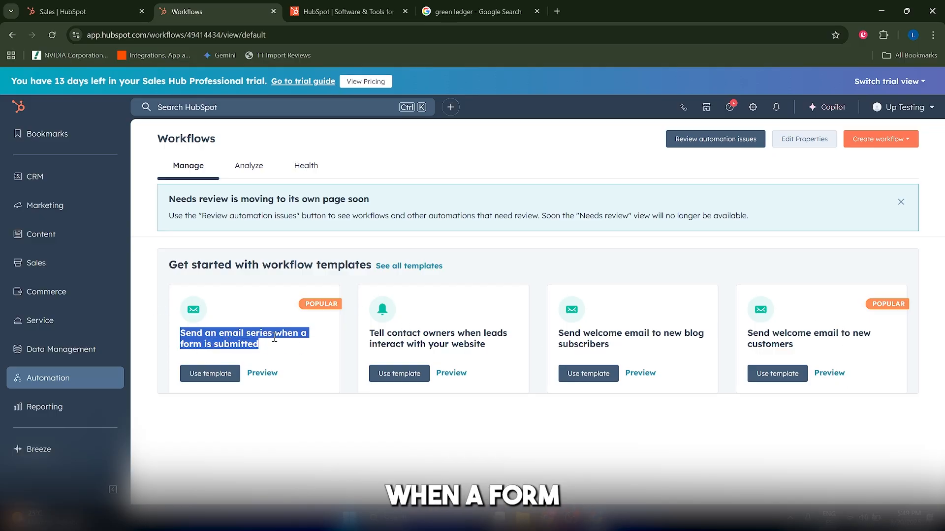
{"action": "left_click", "coordinate": [232, 335]}
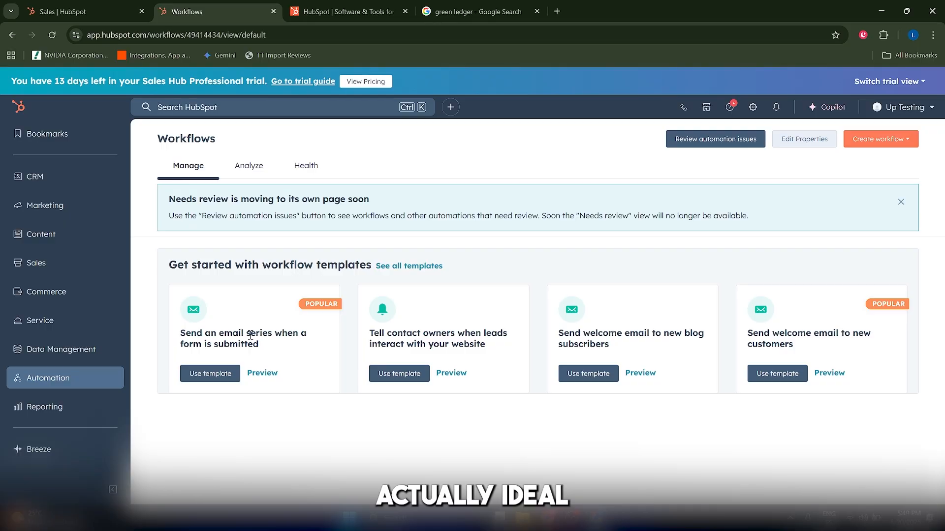
{"action": "left_click", "coordinate": [878, 139]}
{"action": "left_click", "coordinate": [876, 163]}
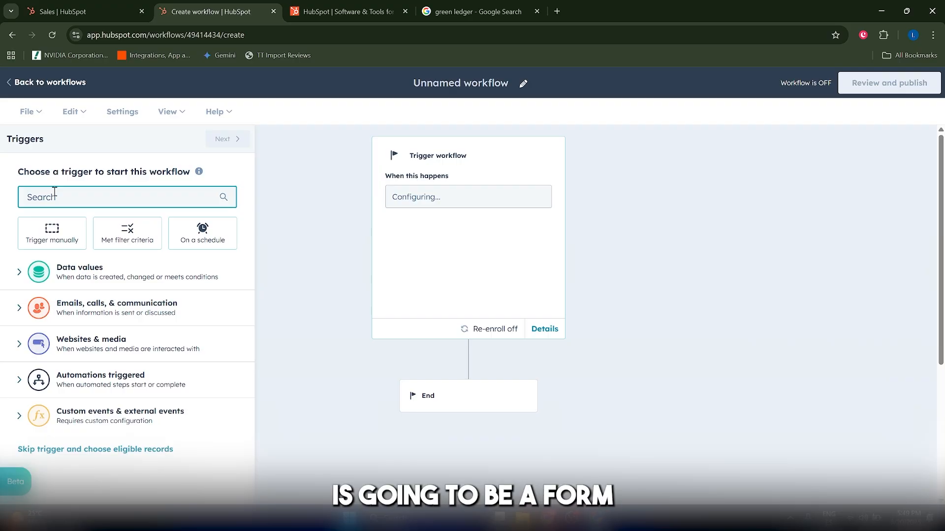
Set the workflow's trigger to Form submission for the form Website Audit - 2 Step
{"action": "type", "text": "form"}
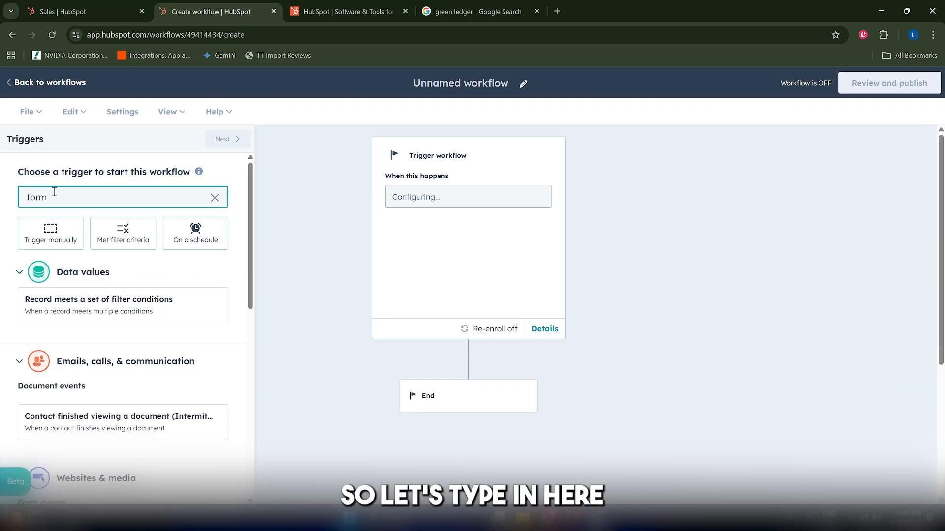
{"action": "scroll", "coordinate": [99, 285], "scroll_direction": "down", "scroll_amount": 5}
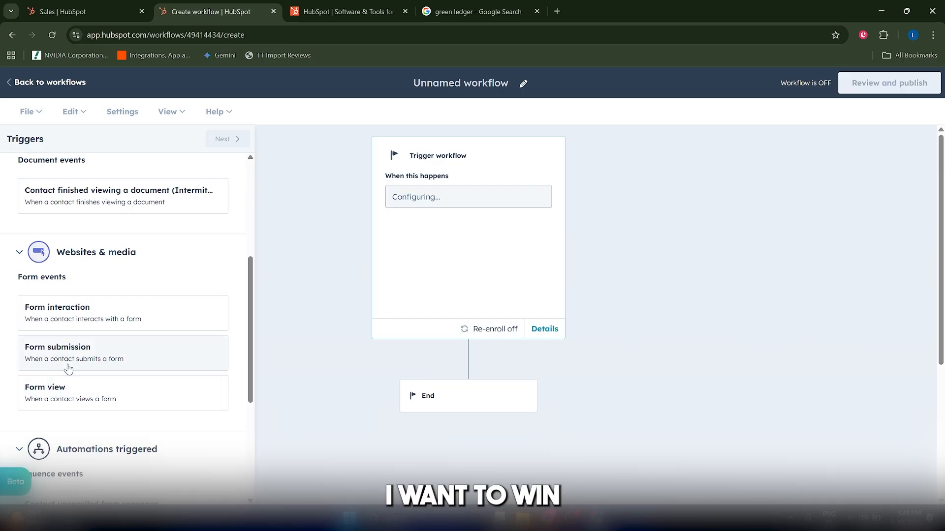
{"action": "scroll", "coordinate": [74, 365], "scroll_direction": "up", "scroll_amount": 5}
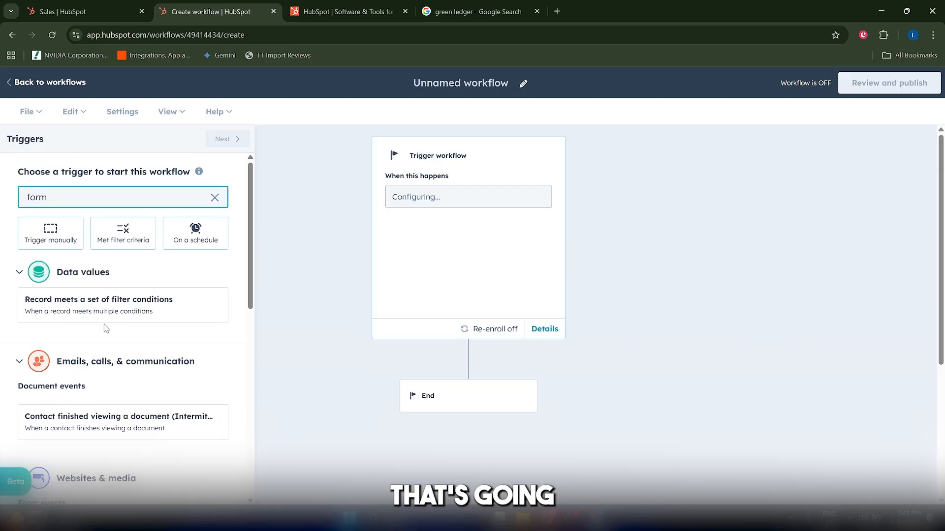
{"action": "scroll", "coordinate": [113, 331], "scroll_direction": "down", "scroll_amount": 5}
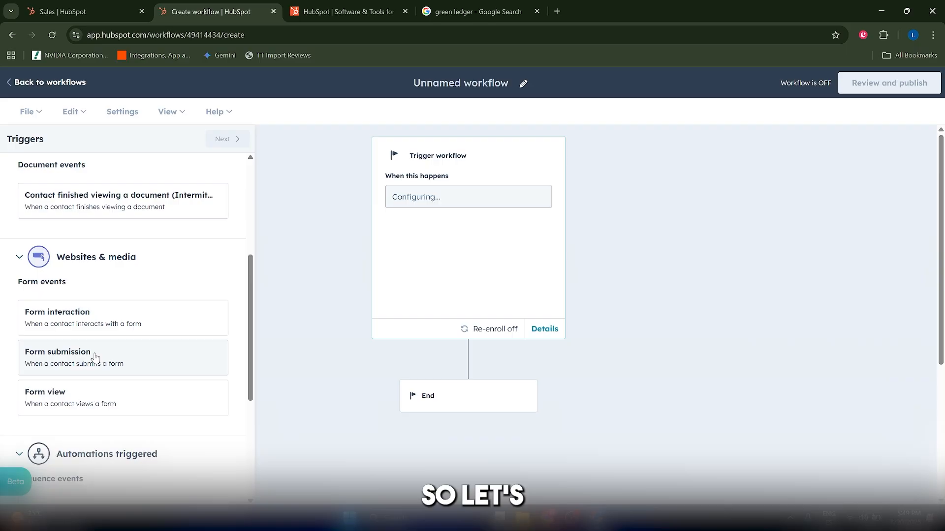
{"action": "left_click", "coordinate": [99, 357]}
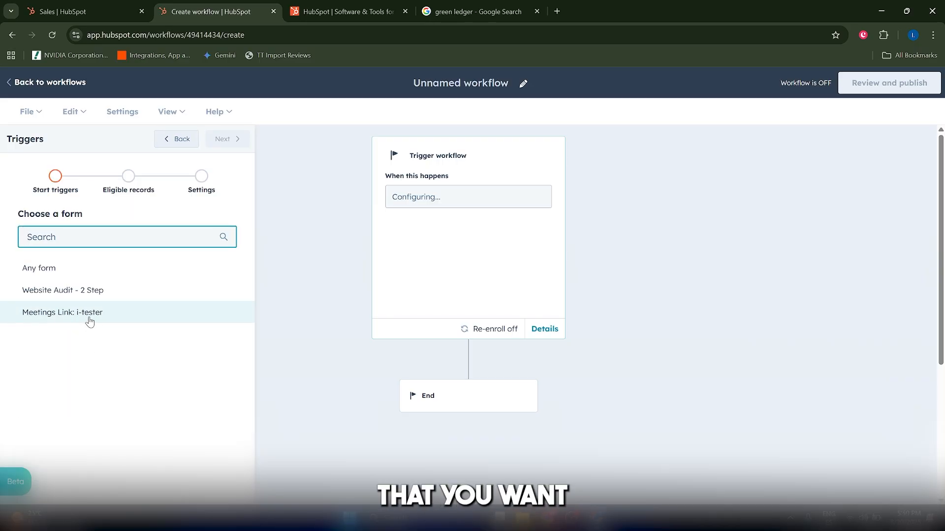
{"action": "left_click", "coordinate": [114, 289]}
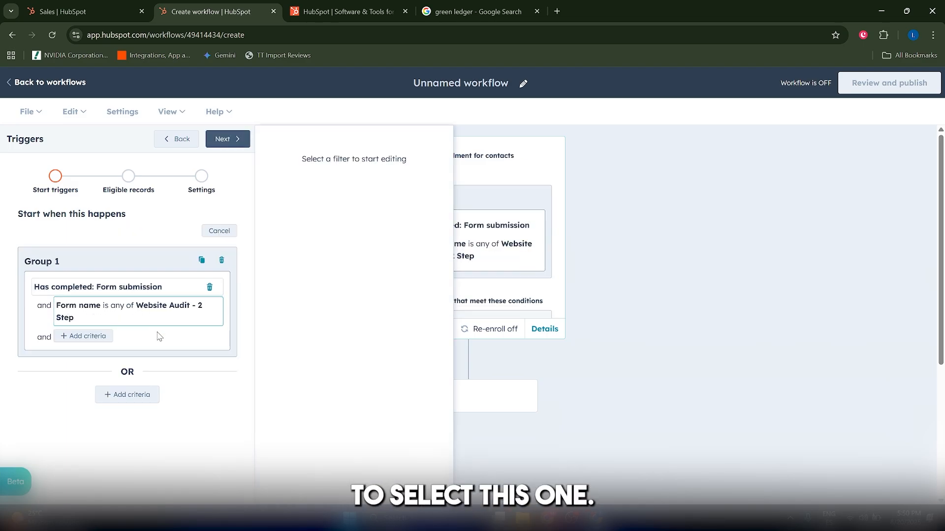
Add a Rotate record to owner action directly after the form submission trigger, finding it by searching actions for "rotate"
{"action": "left_click", "coordinate": [468, 360]}
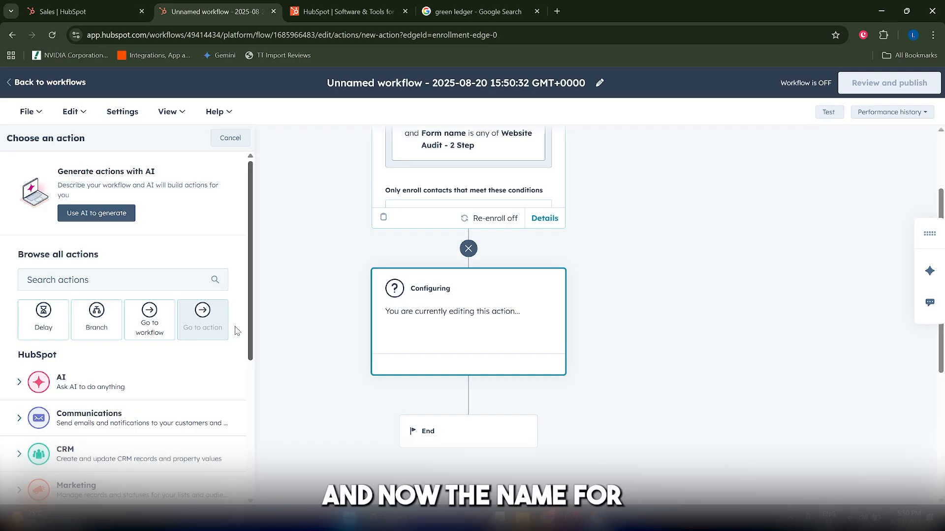
{"action": "left_click", "coordinate": [98, 283]}
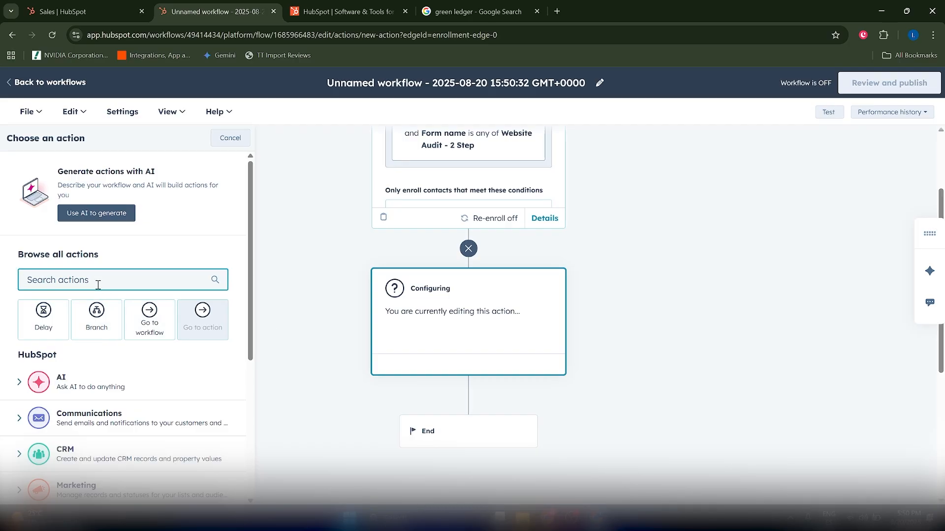
{"action": "type", "text": "rotate"}
{"action": "scroll", "coordinate": [94, 386], "scroll_direction": "down", "scroll_amount": 2}
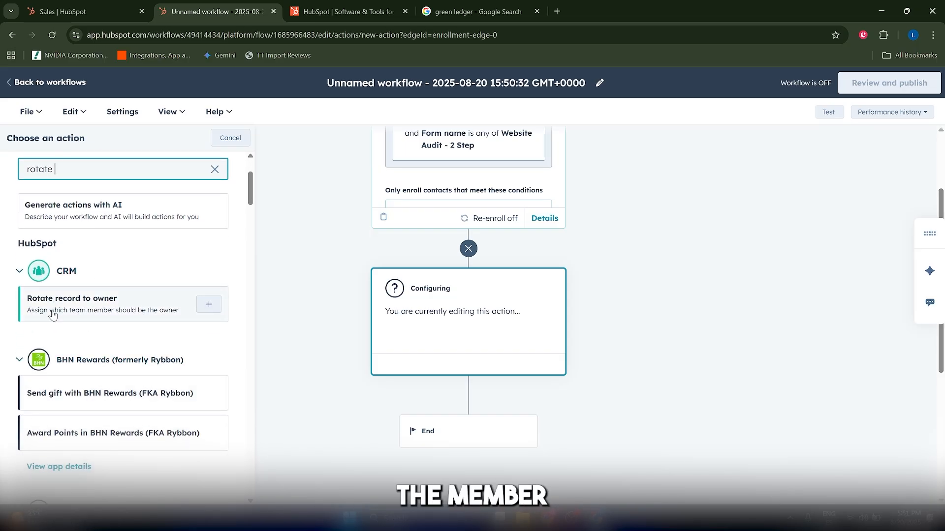
{"action": "left_click", "coordinate": [123, 316]}
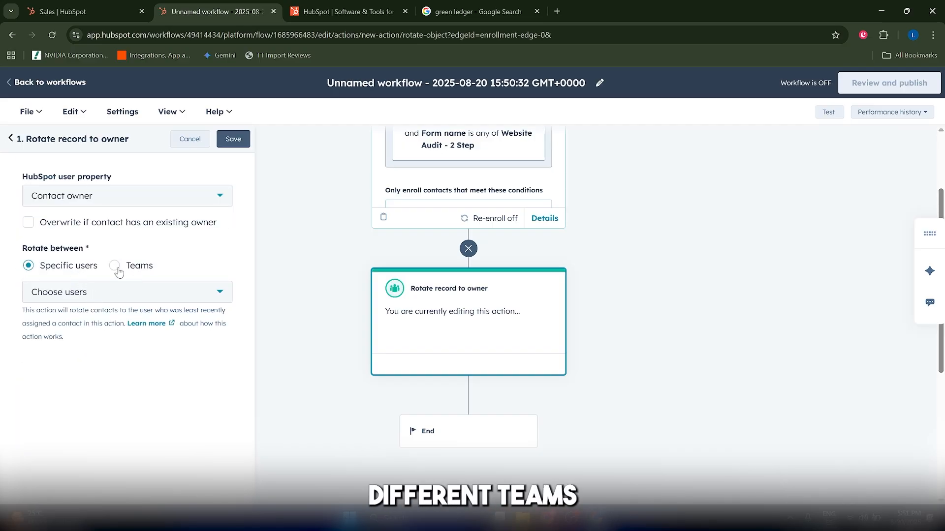
Set the rotation to assign contacts to your own account under Specific users and save the action
{"action": "left_click", "coordinate": [71, 296]}
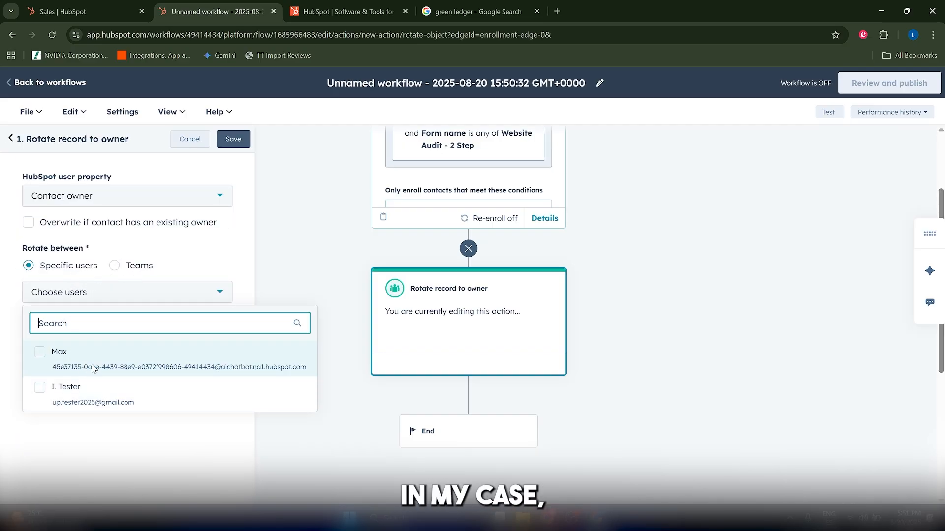
{"action": "left_click", "coordinate": [122, 399]}
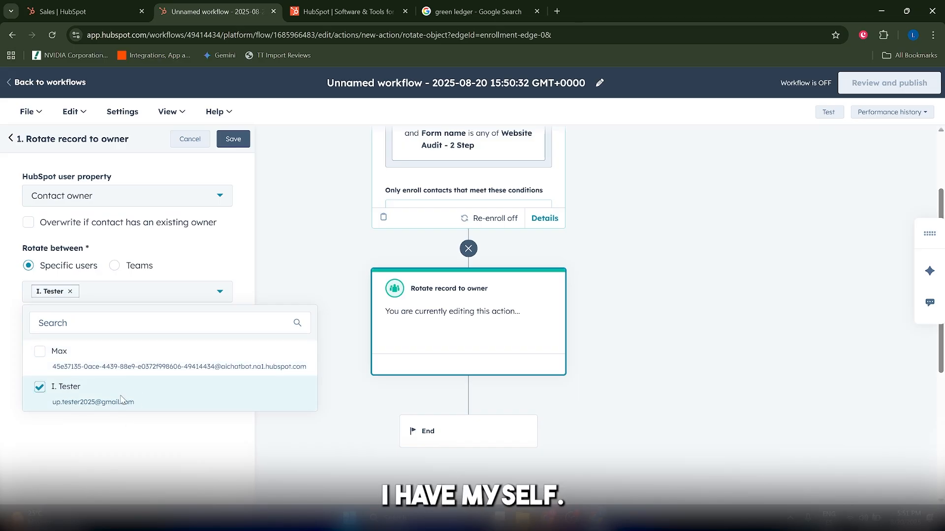
{"action": "left_click", "coordinate": [66, 433]}
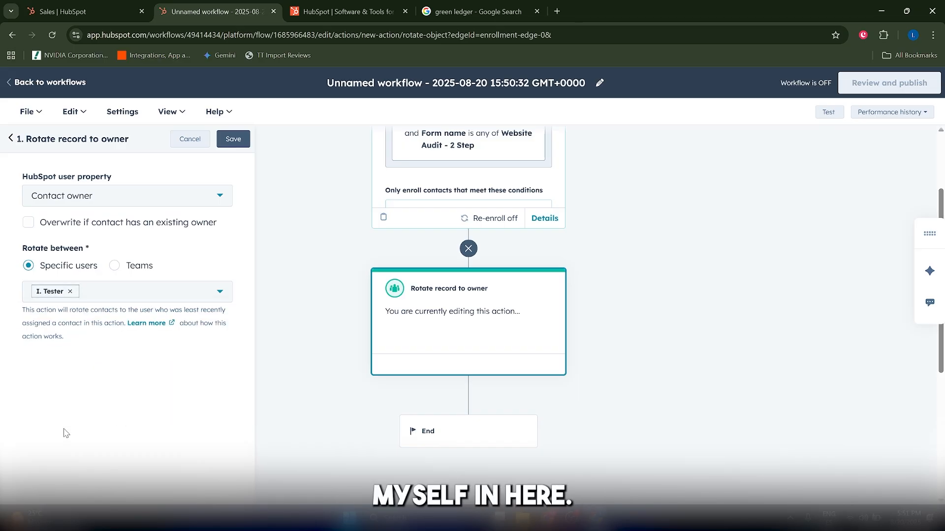
{"action": "left_click", "coordinate": [232, 142]}
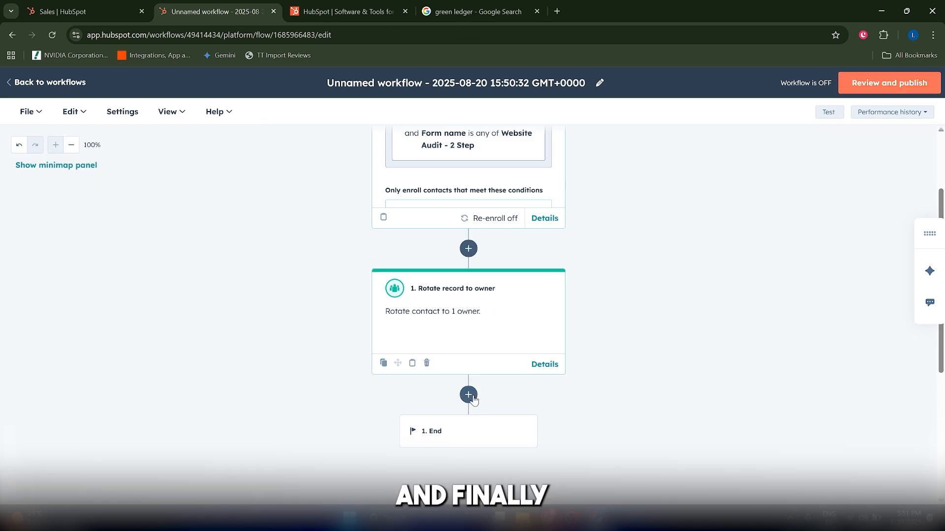
Choose Enrollem's Enroll Contact in Sequence as the action after the owner rotation, connect the app, and view the Sender Type options
{"action": "left_click", "coordinate": [470, 395]}
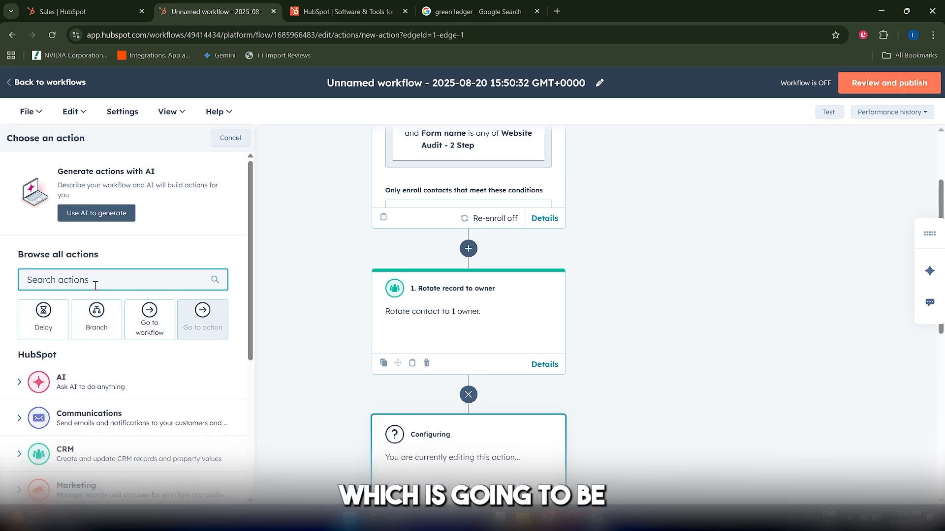
{"action": "type", "text": "enrol"}
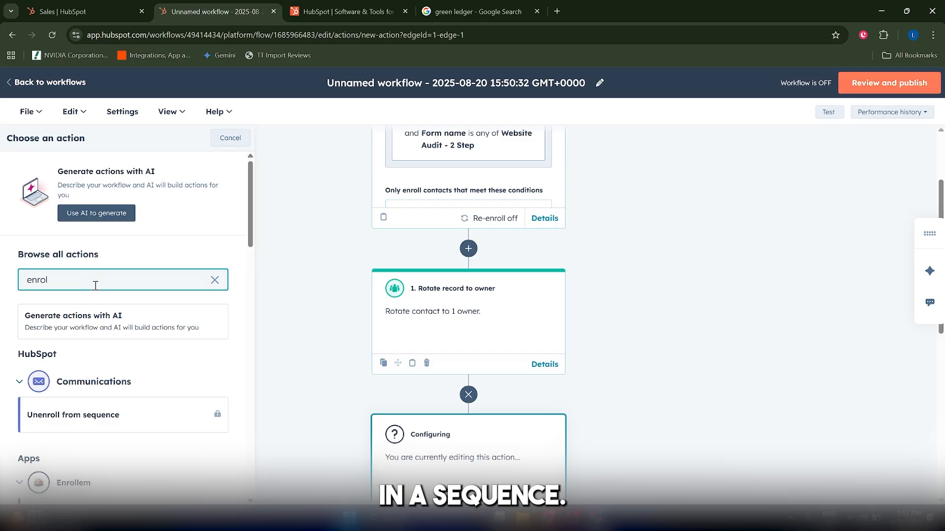
{"action": "scroll", "coordinate": [96, 316], "scroll_direction": "down", "scroll_amount": 3}
{"action": "left_click", "coordinate": [99, 394]}
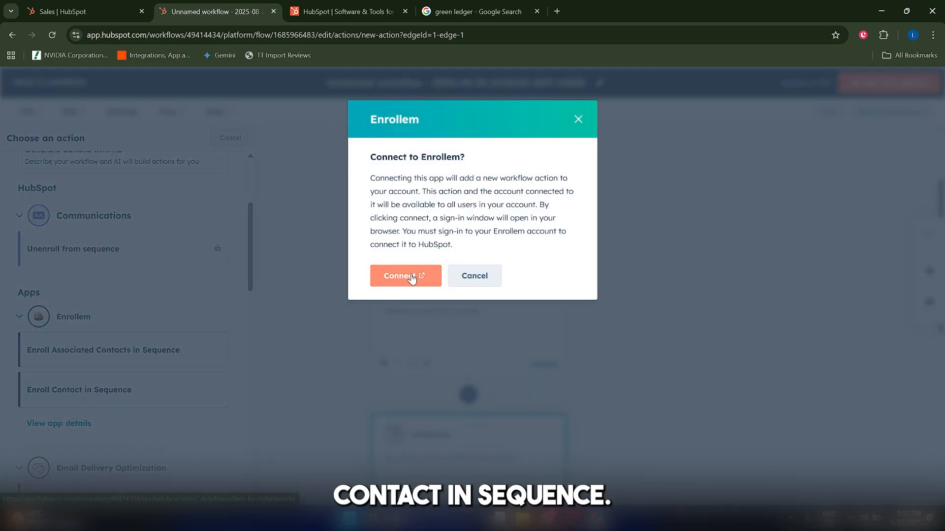
{"action": "left_click", "coordinate": [412, 279]}
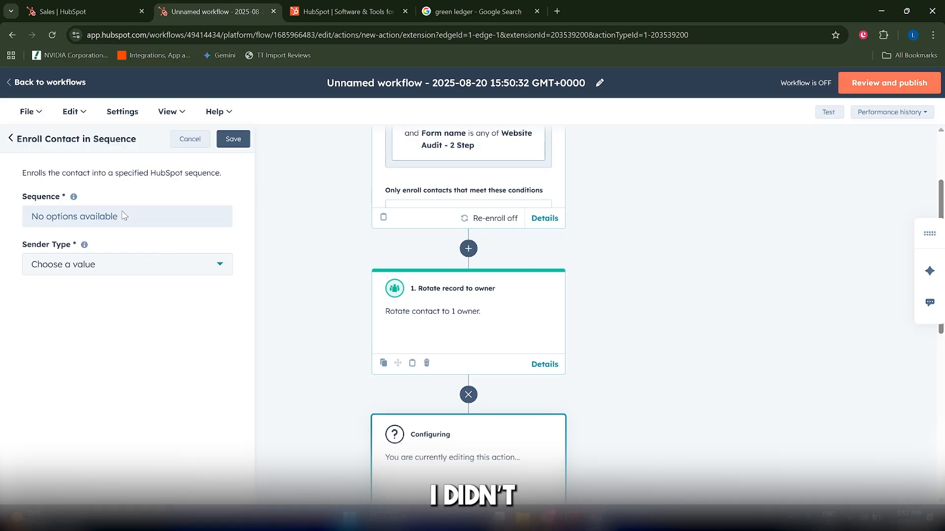
{"action": "left_click", "coordinate": [108, 268]}
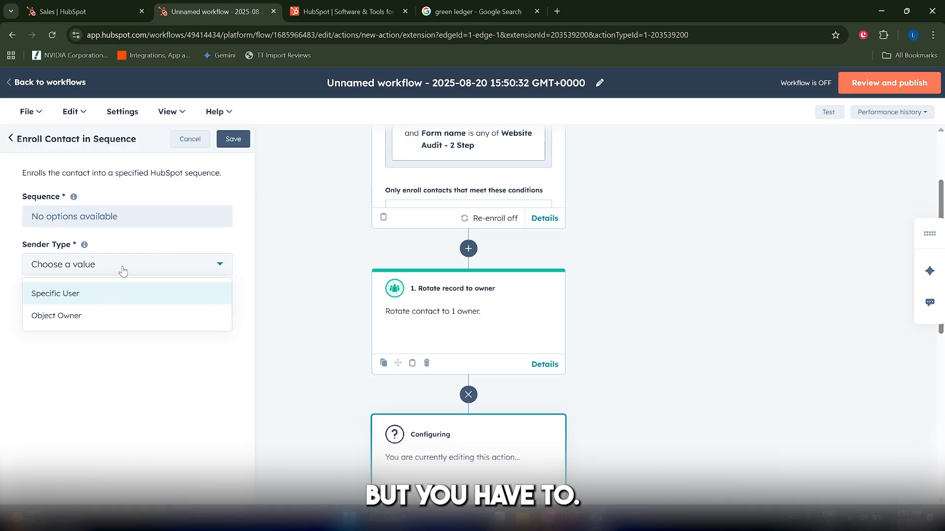
{"action": "left_click", "coordinate": [124, 268]}
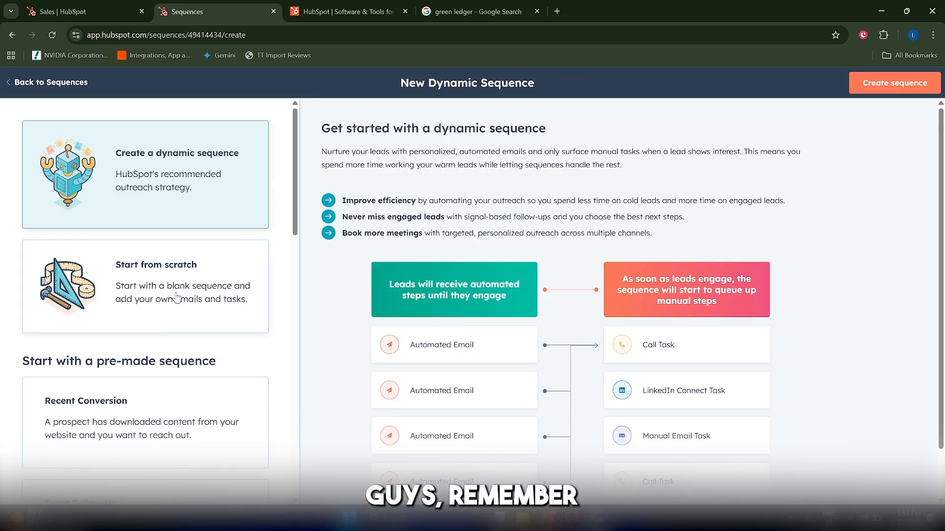
Preview the Start from scratch option for a new sequence and leave the sequence creation page
{"action": "left_click", "coordinate": [177, 296]}
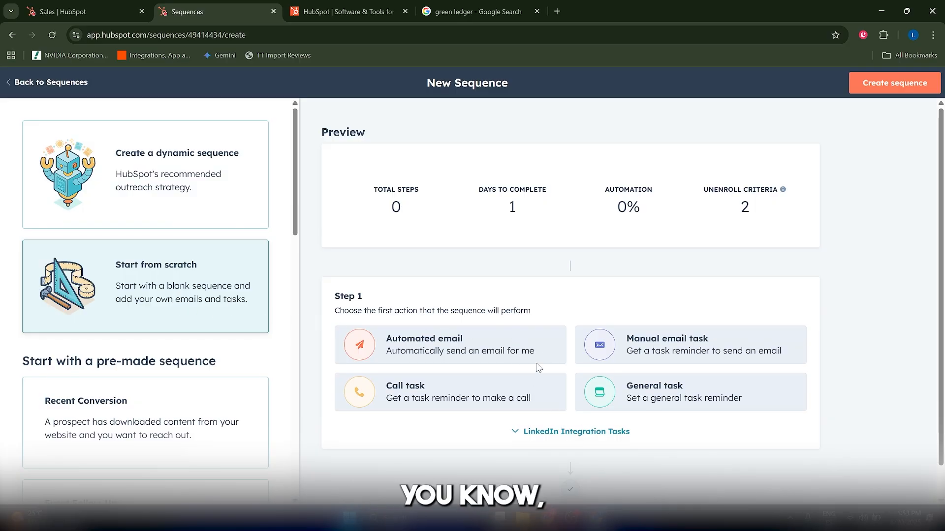
{"action": "left_click", "coordinate": [25, 82]}
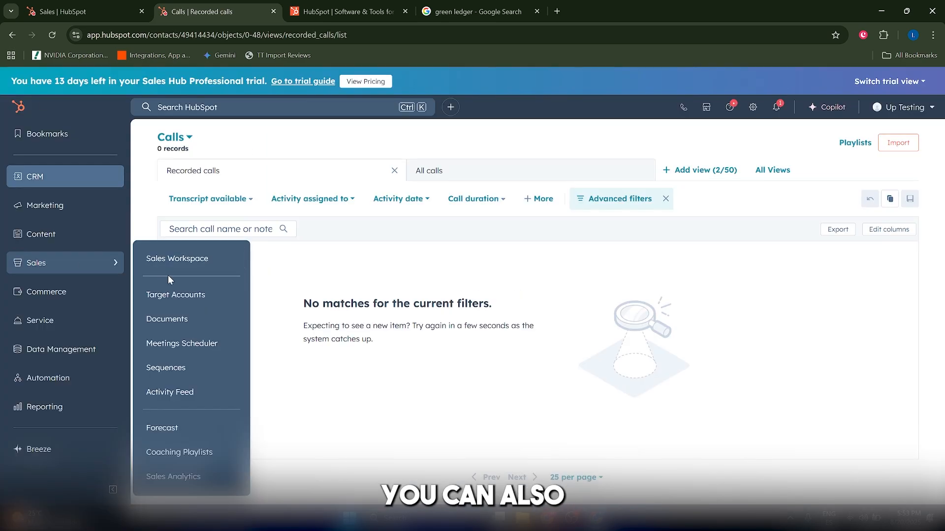
Open the sales Forecast tool with the default forecast type and dismiss the introductory tour
{"action": "left_click", "coordinate": [189, 425]}
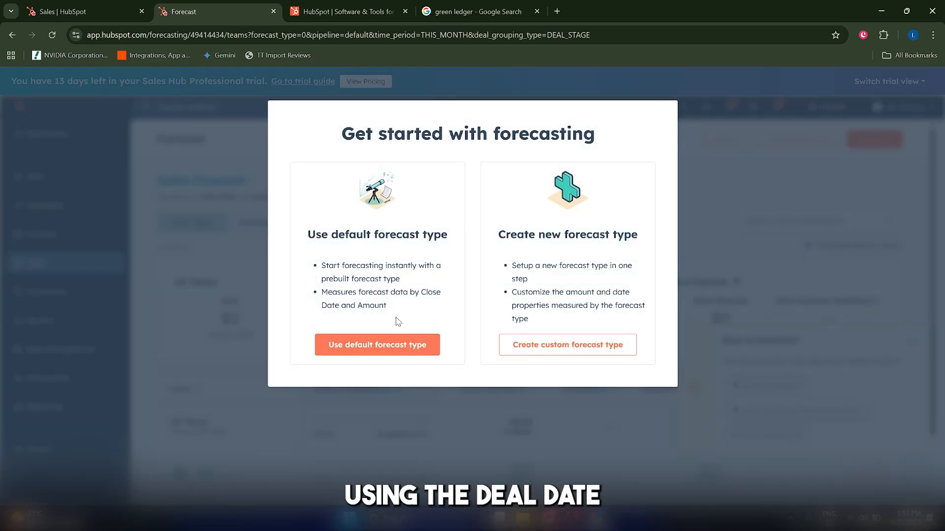
{"action": "left_click", "coordinate": [400, 344]}
{"action": "scroll", "coordinate": [467, 350], "scroll_direction": "down", "scroll_amount": 2}
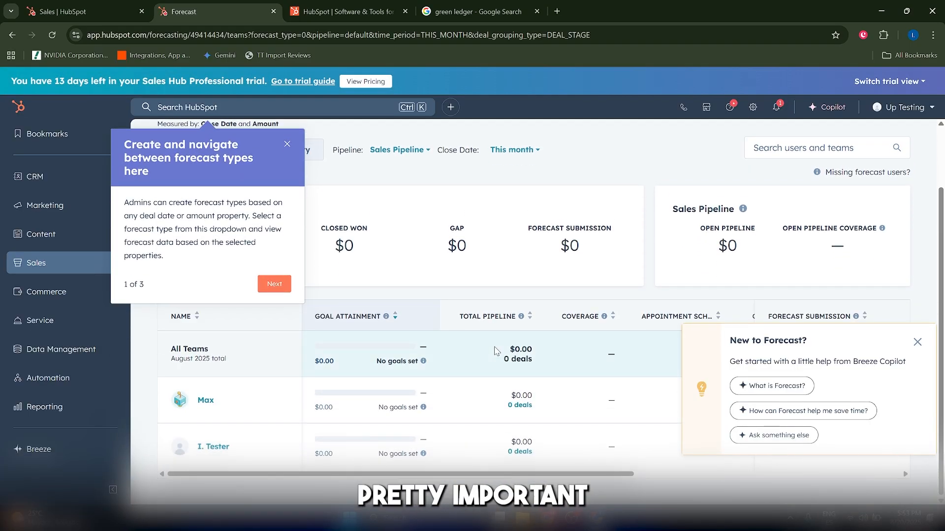
{"action": "left_click", "coordinate": [286, 145]}
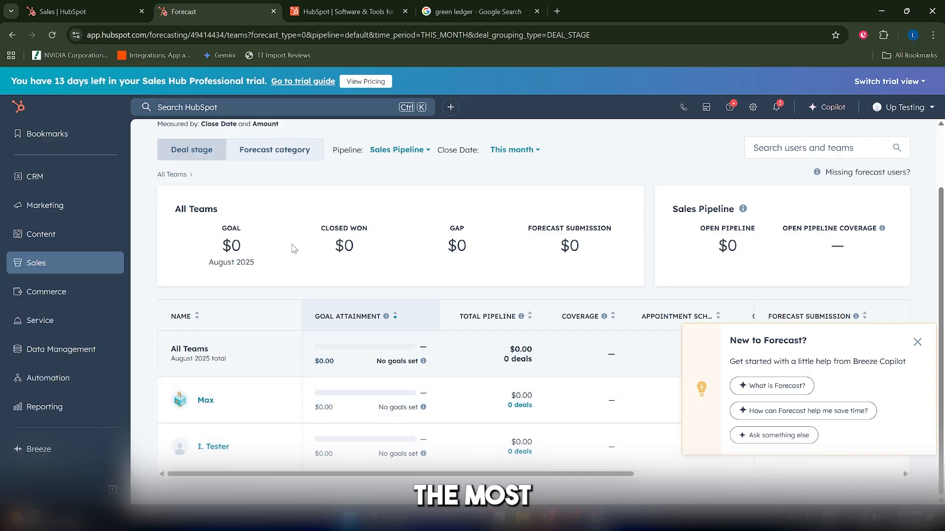
Look over the Sales Forecast overview and dismiss the Breeze Copilot help pop-up
{"action": "scroll", "coordinate": [344, 275], "scroll_direction": "up", "scroll_amount": 2}
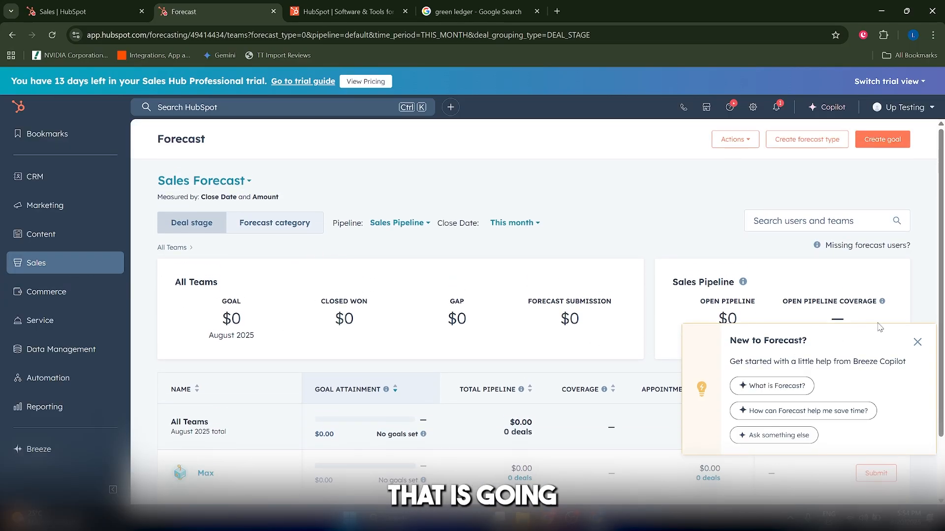
{"action": "scroll", "coordinate": [917, 342], "scroll_direction": "down", "scroll_amount": 2}
{"action": "left_click", "coordinate": [917, 342]}
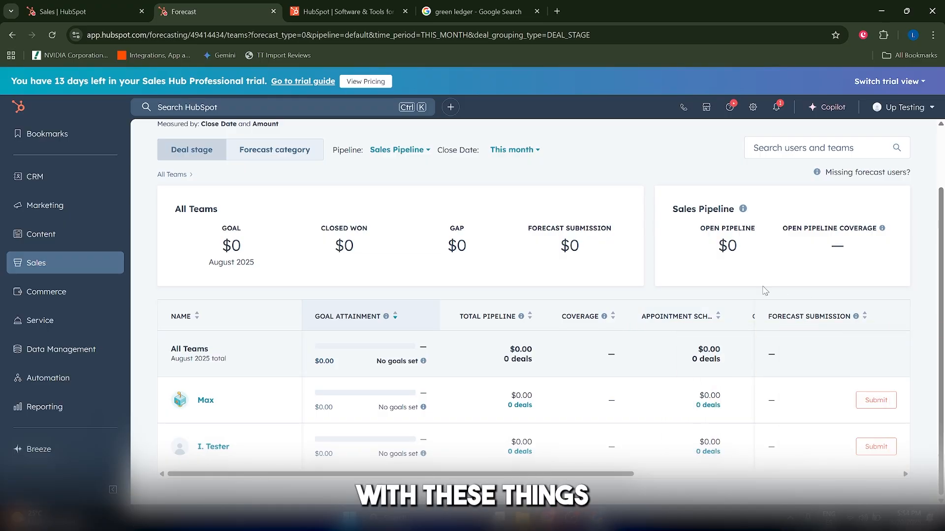